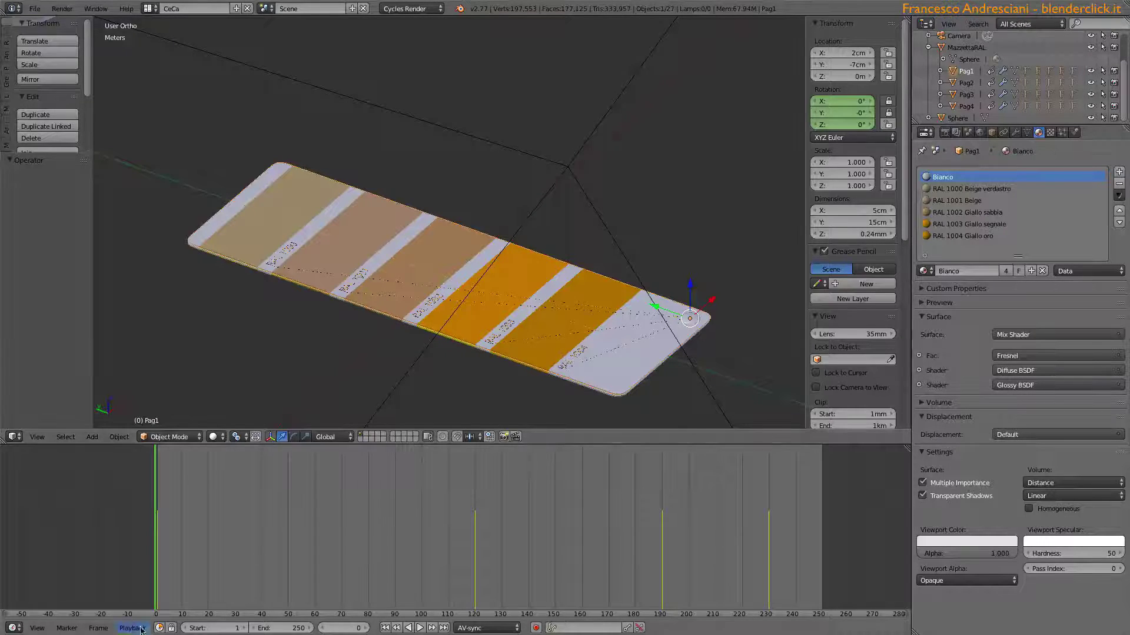
- Scrub the swatch-card animation and stop near frame 112 with the RAL fan deck spread
drag(182, 541, 341, 547)
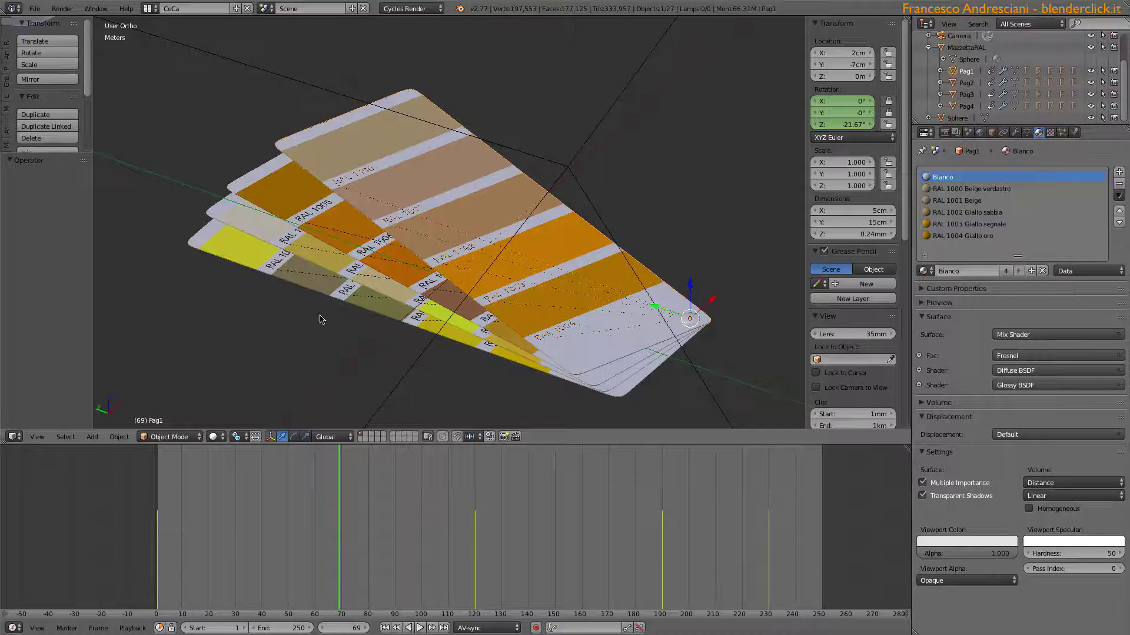
drag(335, 566, 398, 555)
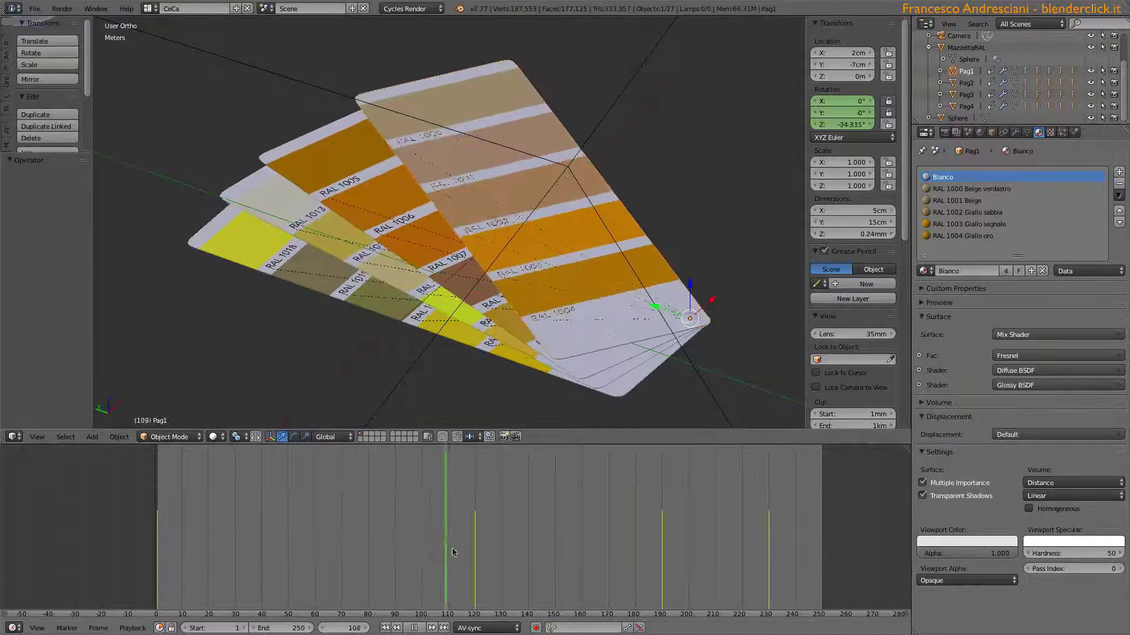
key(alt+a)
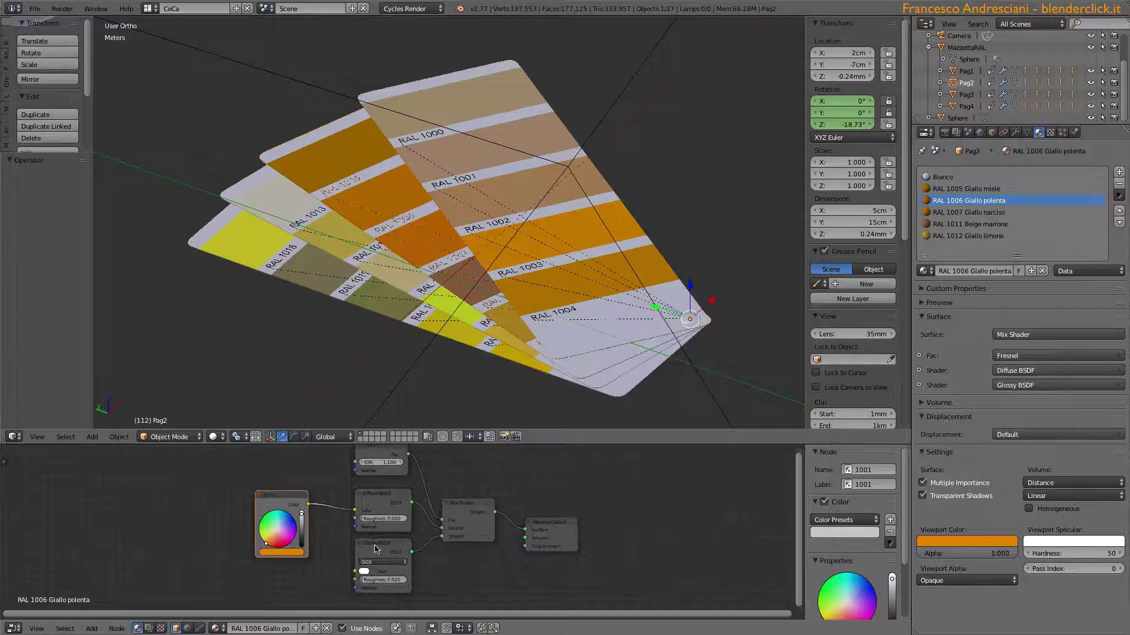
- Pan and zoom the material node tree, then switch to the RAL 1012 Giallo limone material
middle_drag(388, 510, 398, 528)
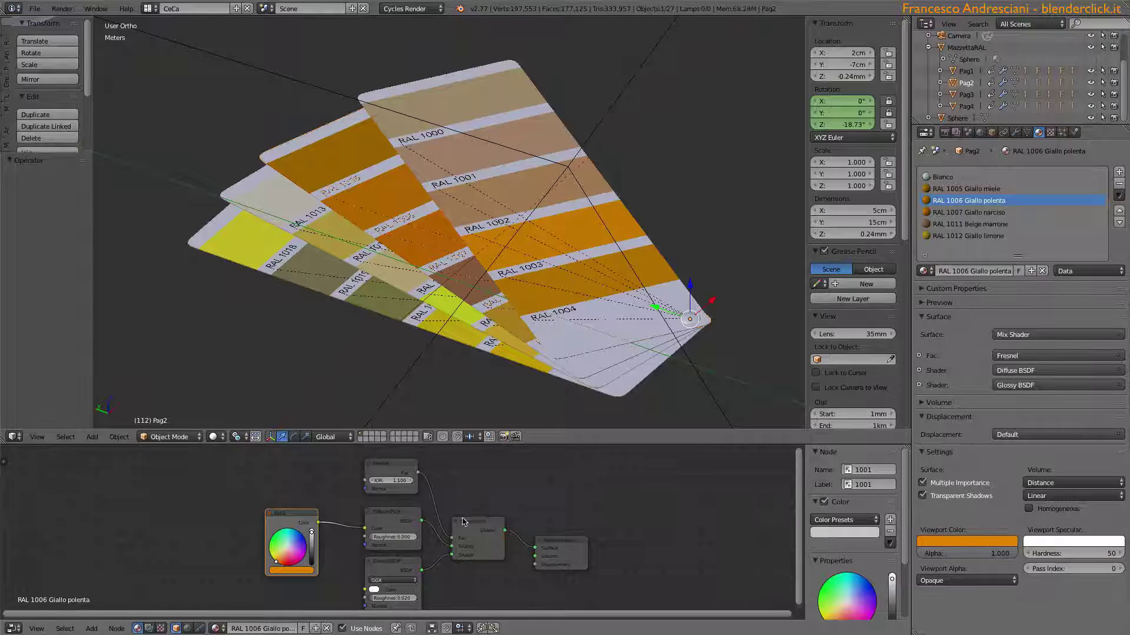
middle_drag(358, 532, 437, 499)
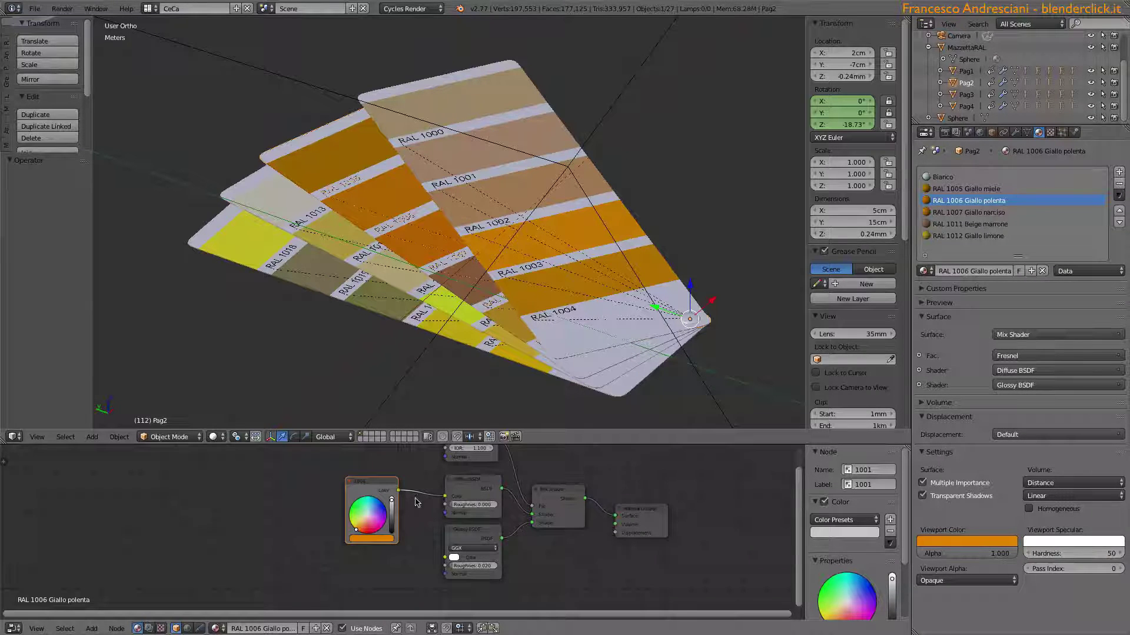
scroll(365, 521, up, 1)
scroll(318, 544, up, 1)
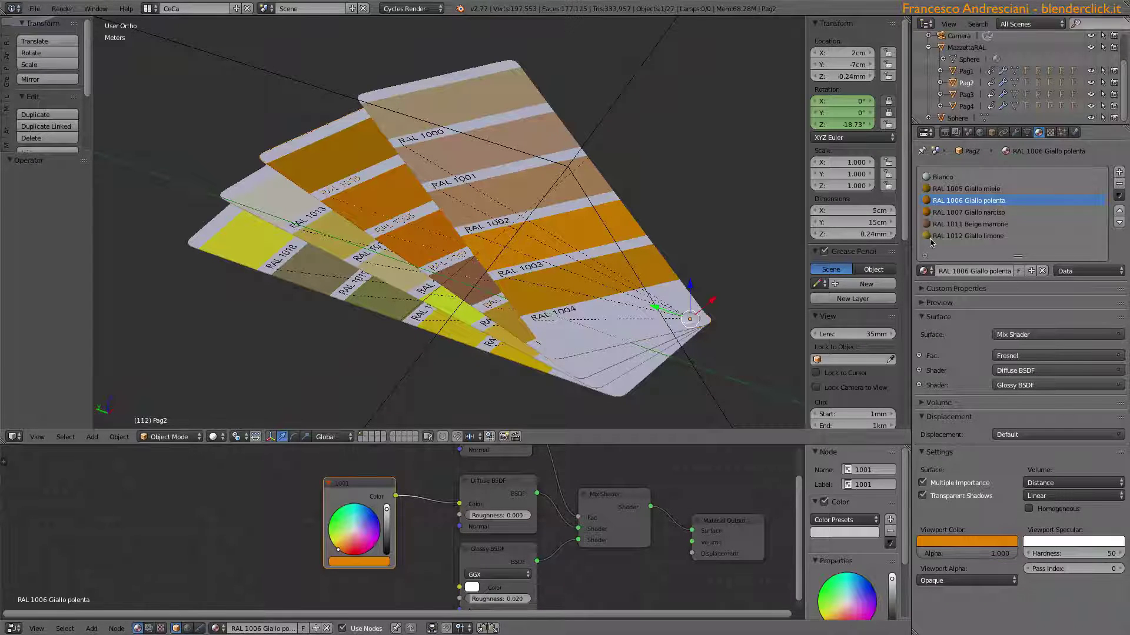
click(965, 224)
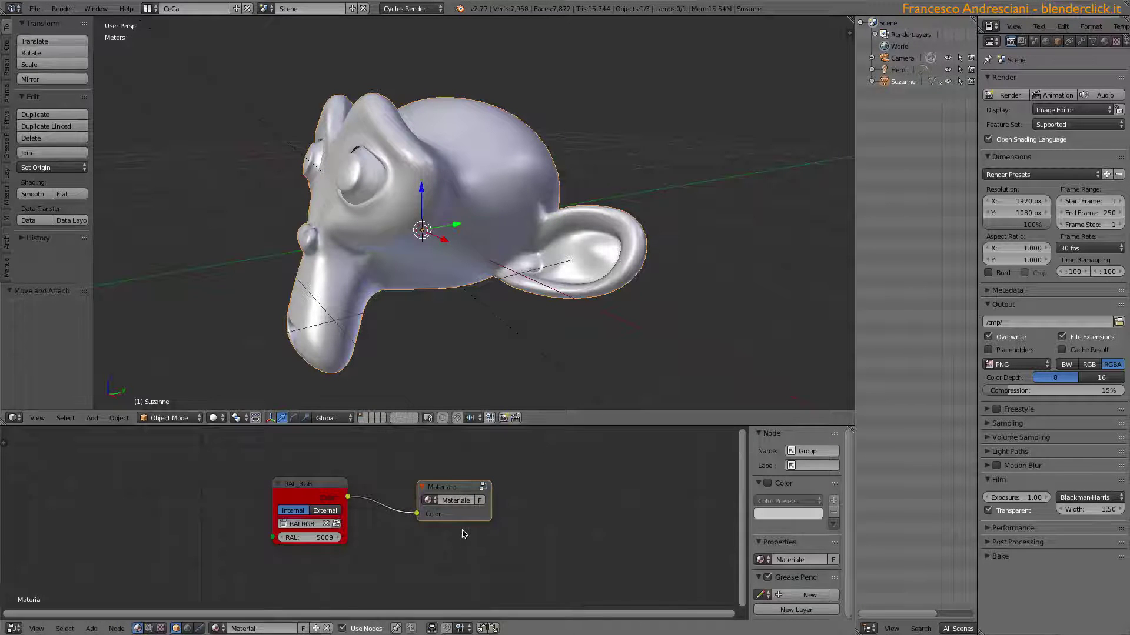
- Look inside the Materiale group, return to the main tree, and nudge the RAL_RGB node left
key(Tab)
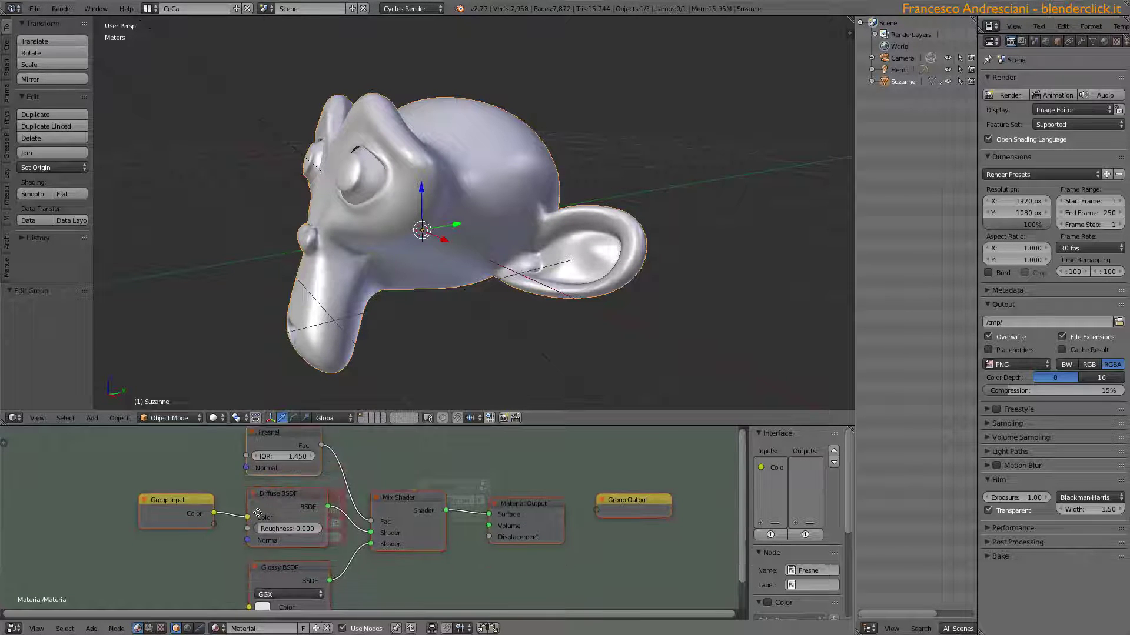
key(Tab)
mouse_move(259, 542)
mouse_down()
mouse_move(306, 515)
mouse_move(281, 471)
mouse_up()
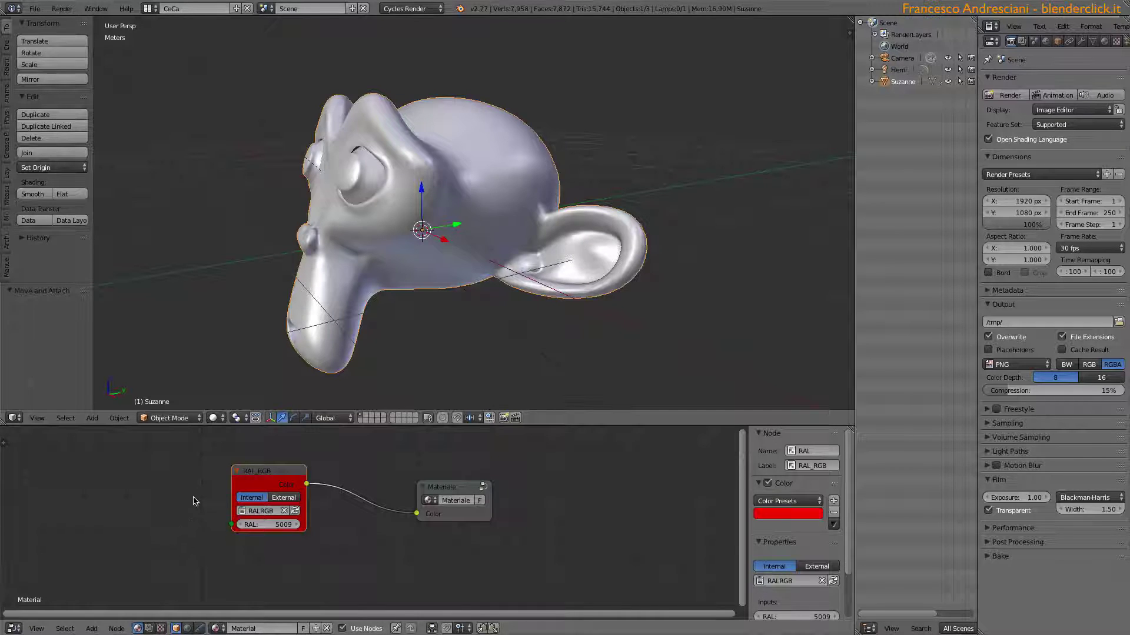
- Confirm Open Shading Language is enabled and preview Suzanne rendered live in Cycles
drag(254, 479, 303, 478)
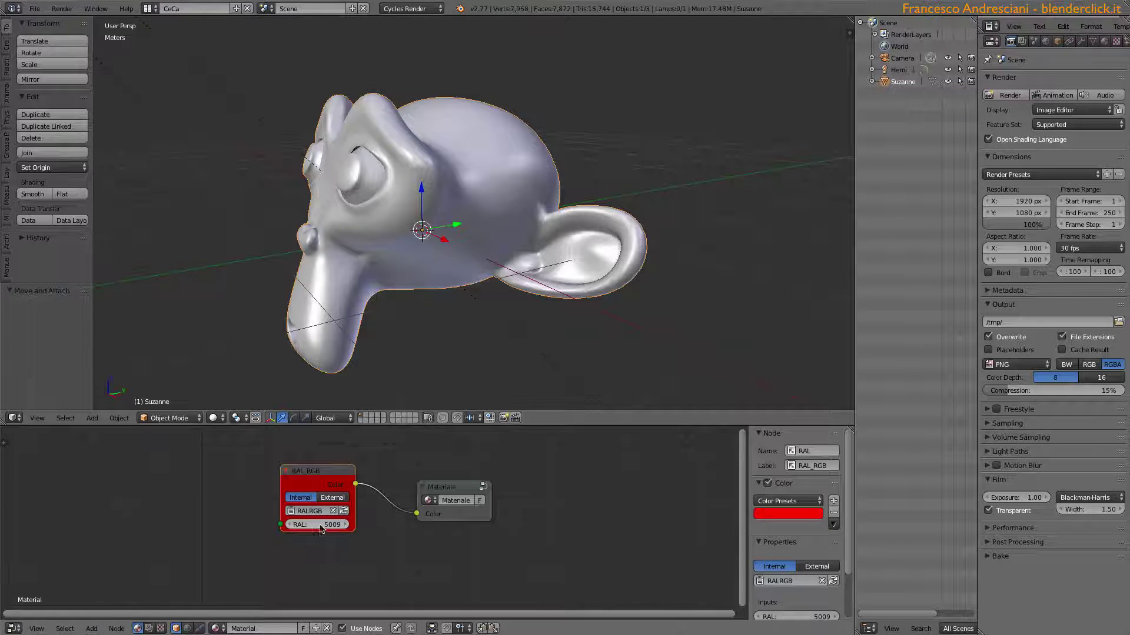
click(1000, 145)
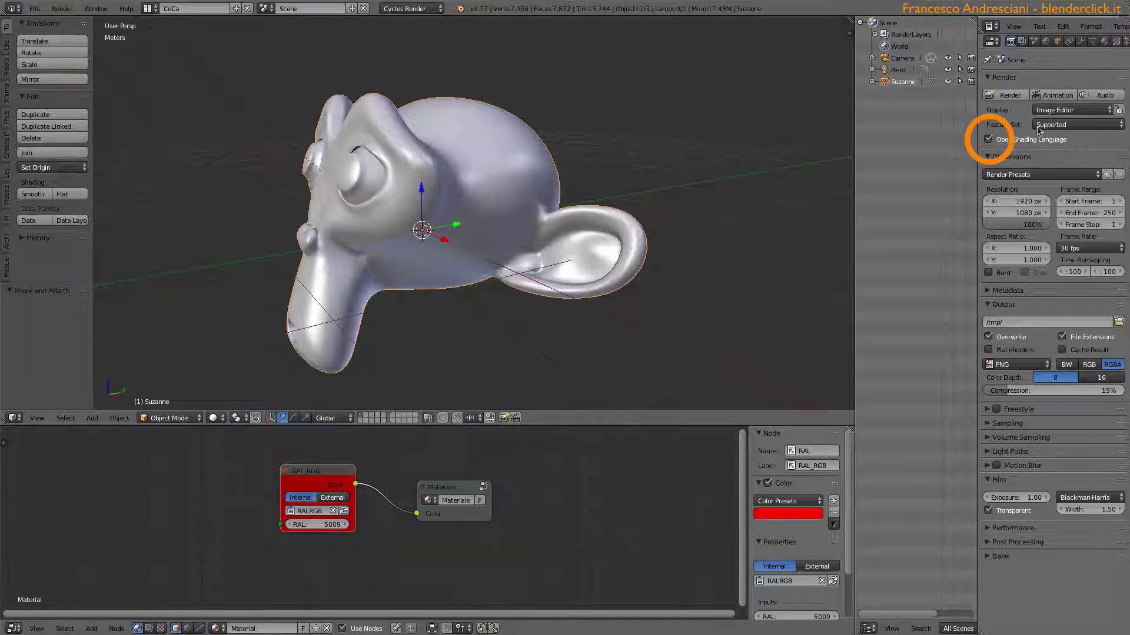
key(shift+z)
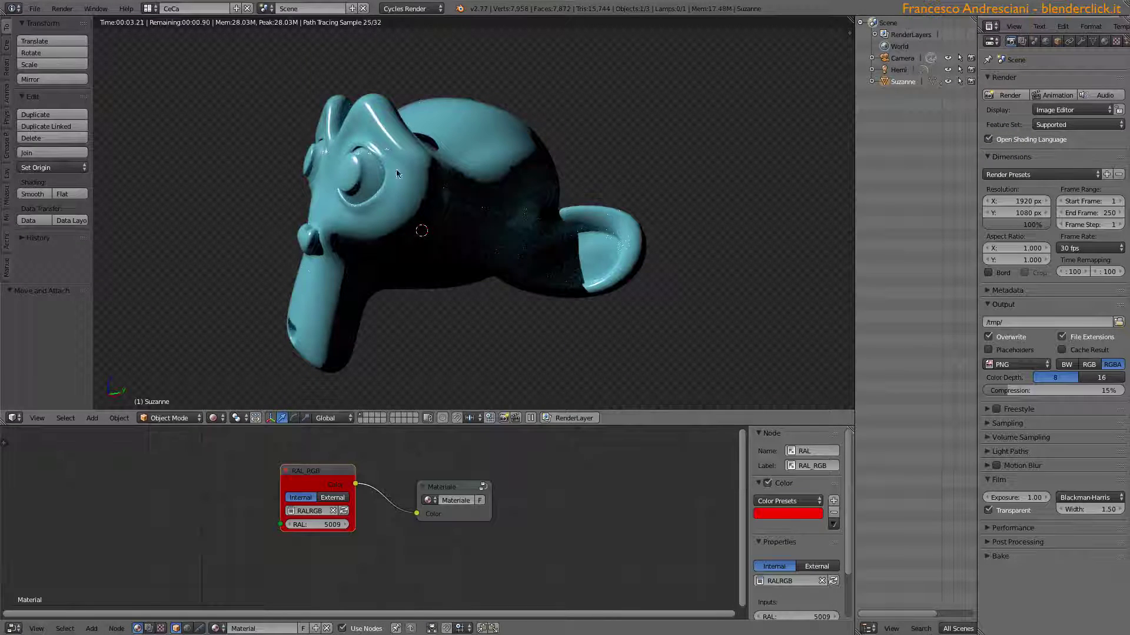
- Set the RAL_RGB code to 3004, then step it to 3005 for a wine-red Suzanne
click(324, 525)
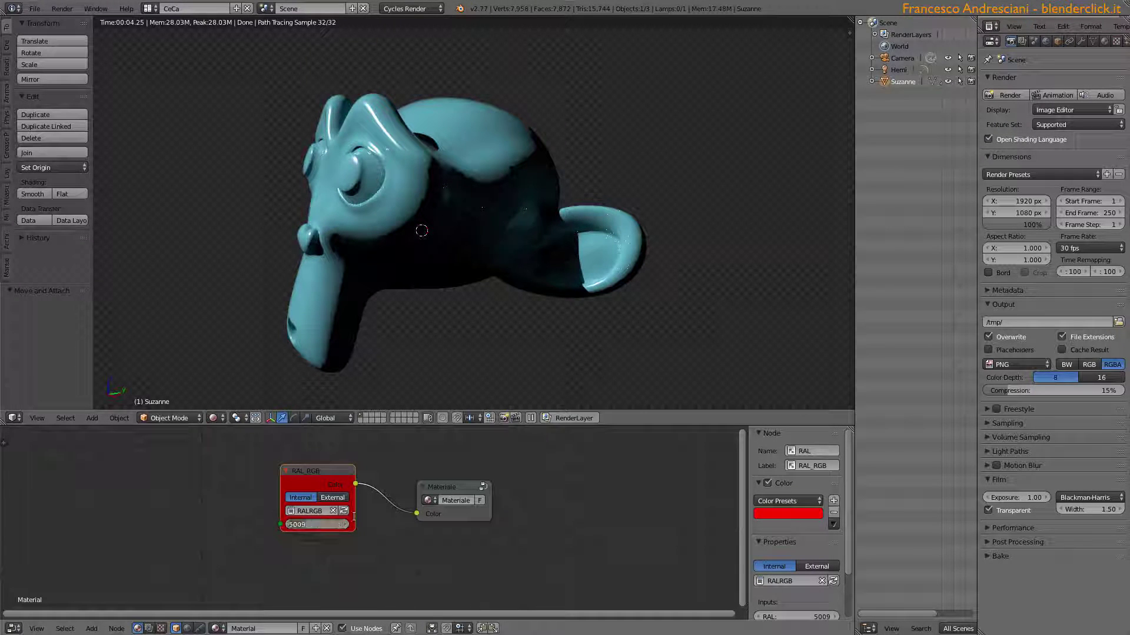
text(3004)
key(Return)
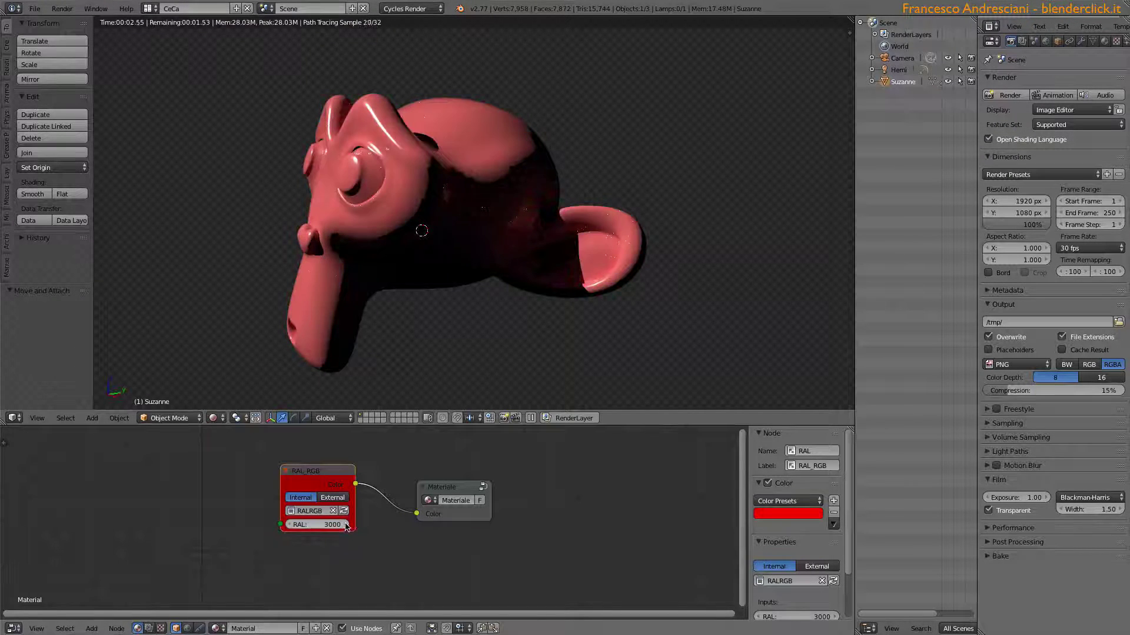
click(346, 525)
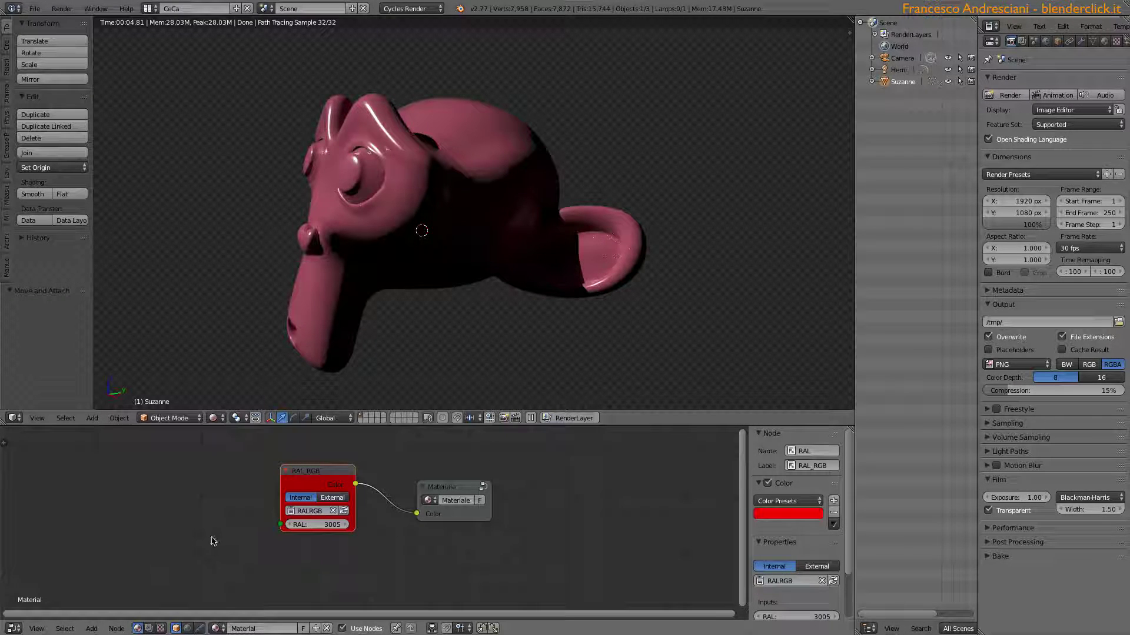
key(shift+a)
- Add an RGB node left of RAL_RGB and step the RAL code up to 3011
click(253, 464)
click(137, 460)
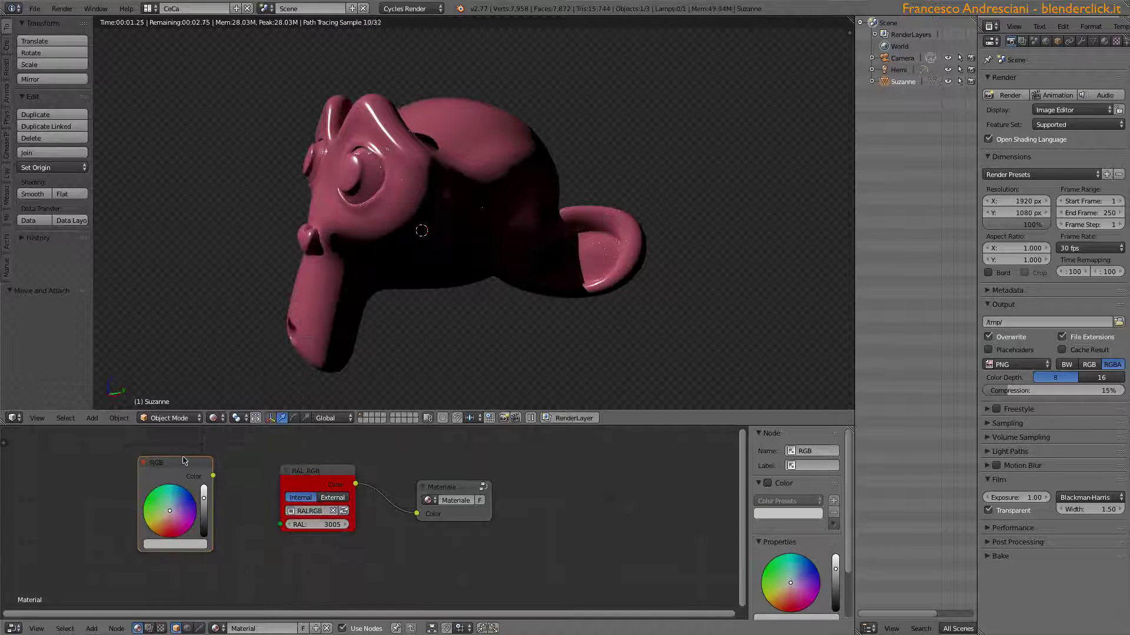
drag(318, 524, 321, 524)
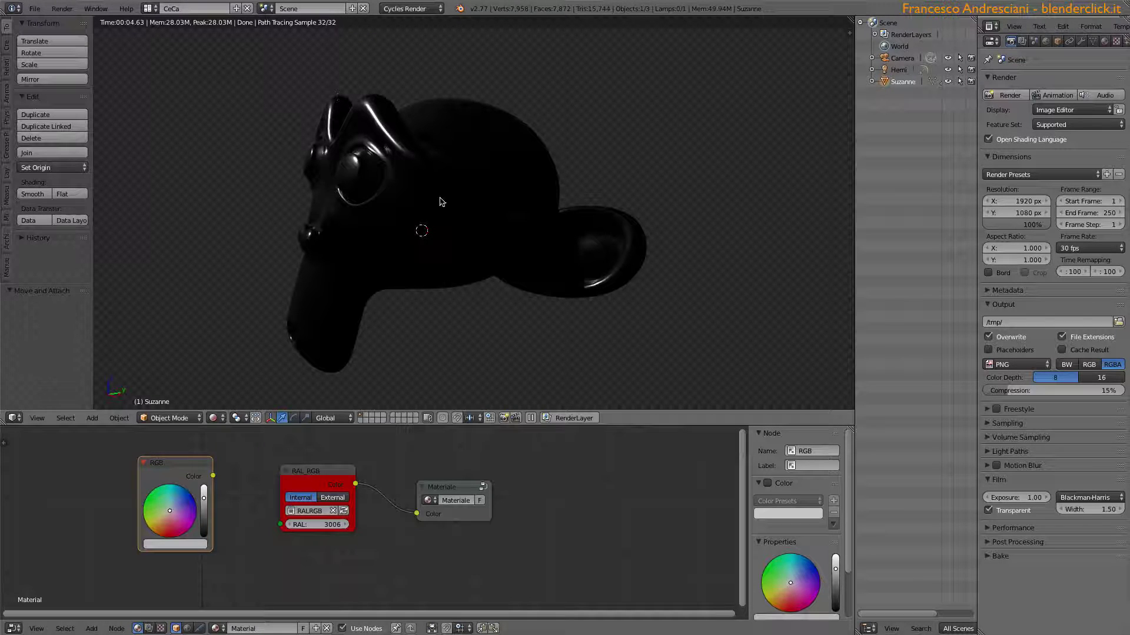
click(346, 524)
click(346, 524)
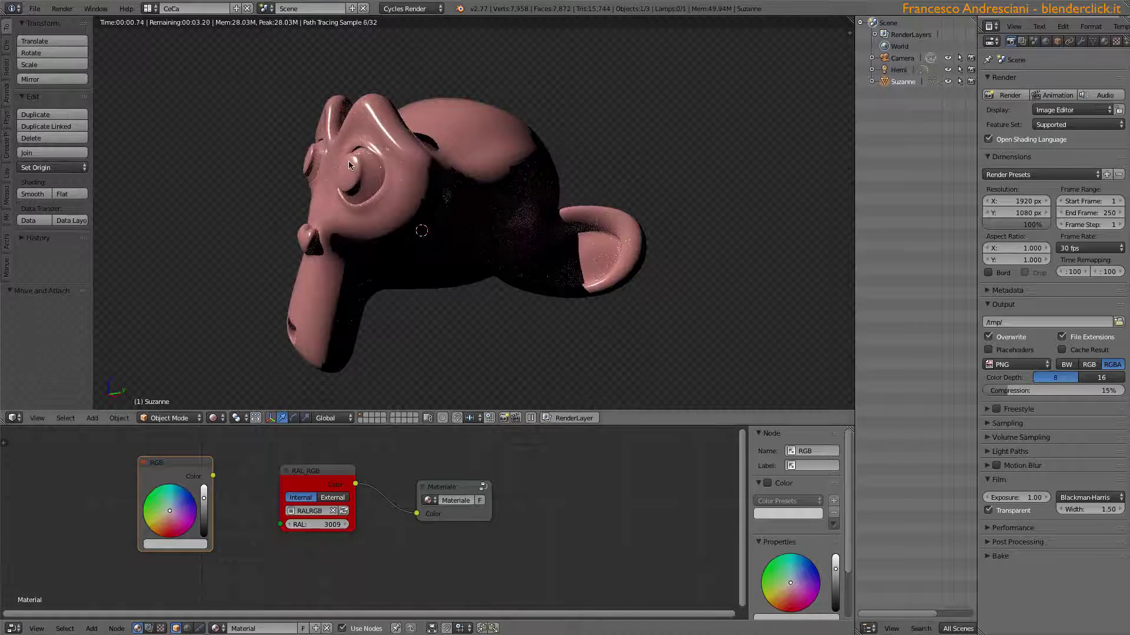
click(346, 524)
click(345, 524)
- Try the RGB node's colour on Materiale, view its hex value, then relink RAL_RGB Color
drag(351, 528, 305, 496)
drag(175, 463, 264, 512)
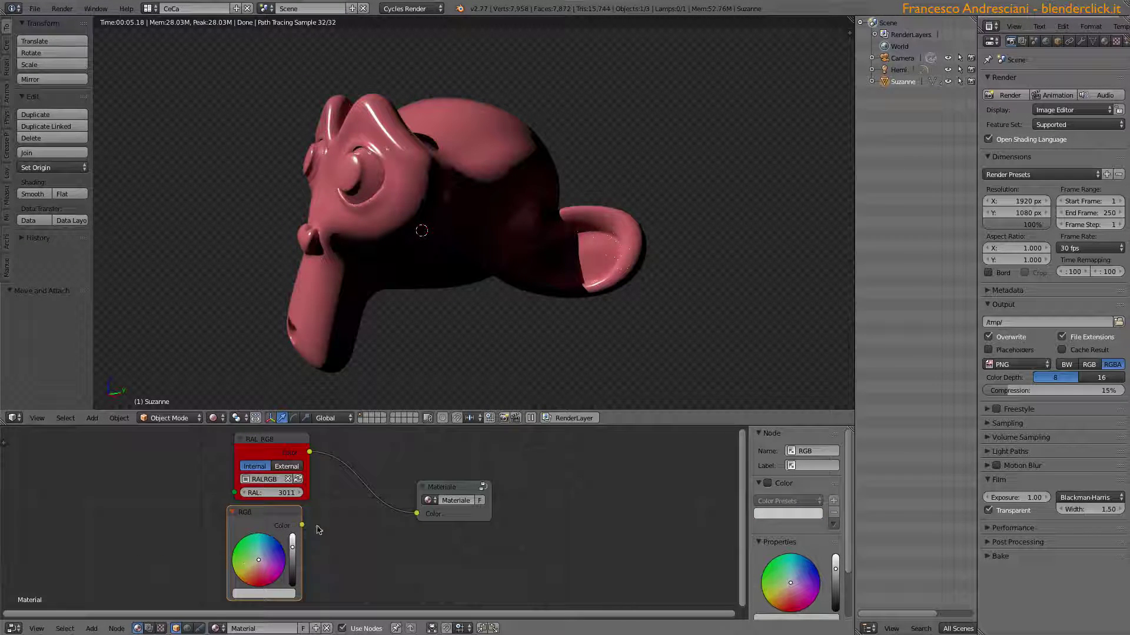
drag(301, 525, 416, 515)
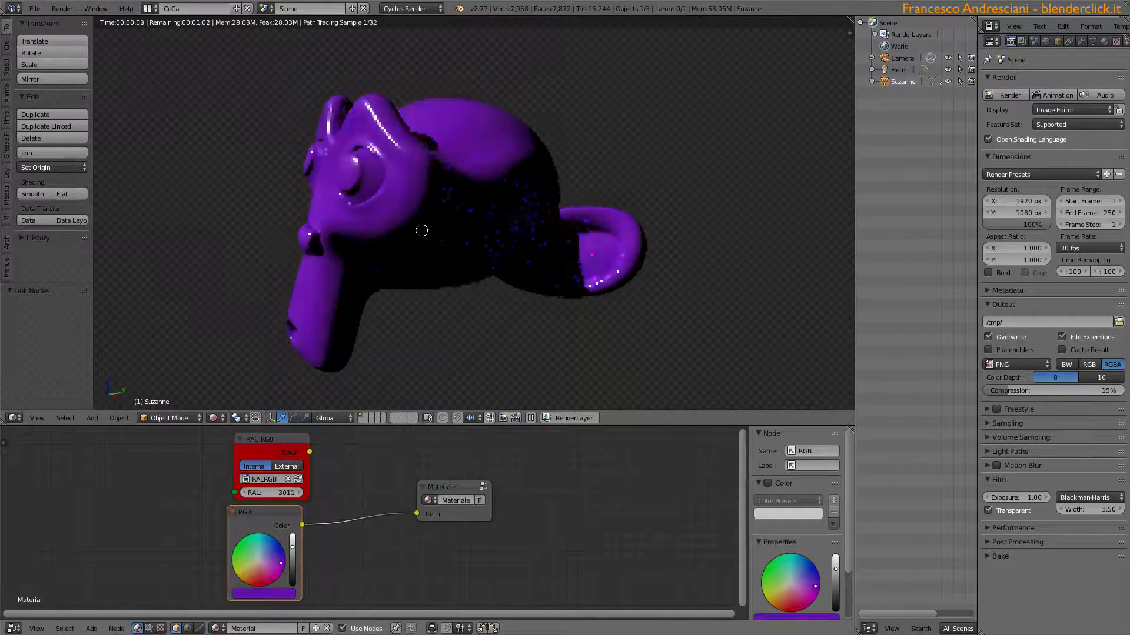
click(238, 594)
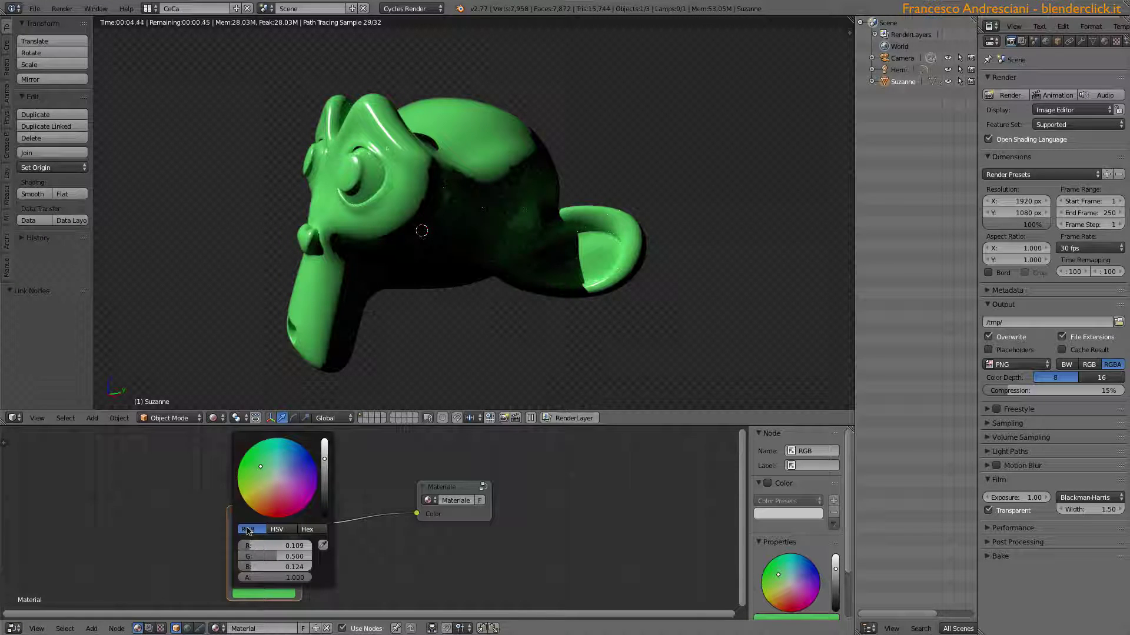
click(277, 529)
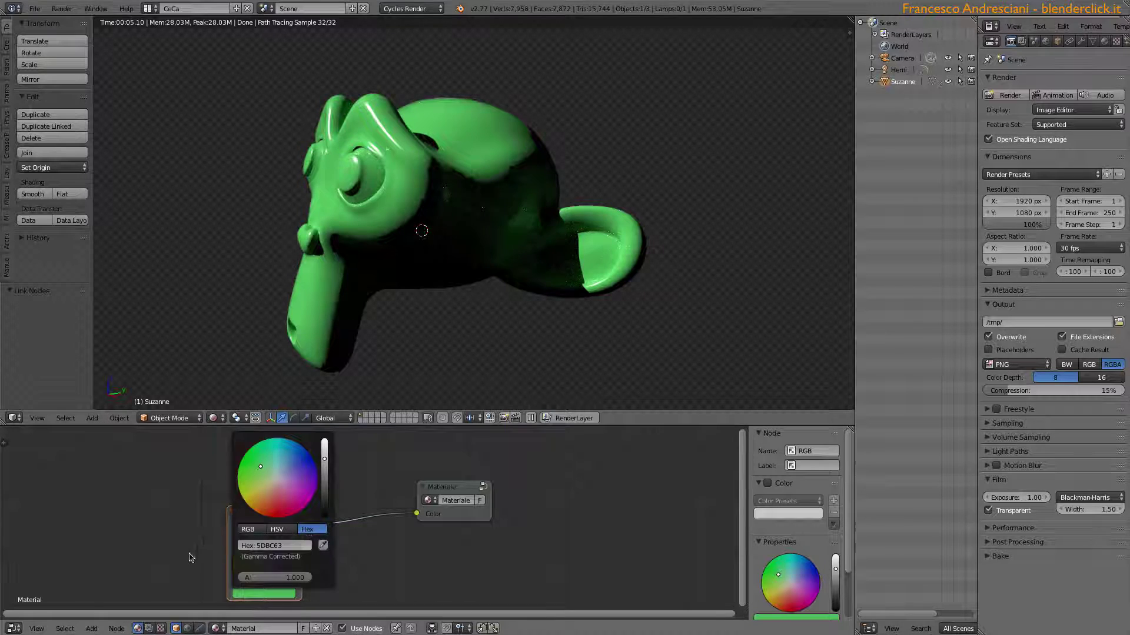
drag(309, 453, 416, 513)
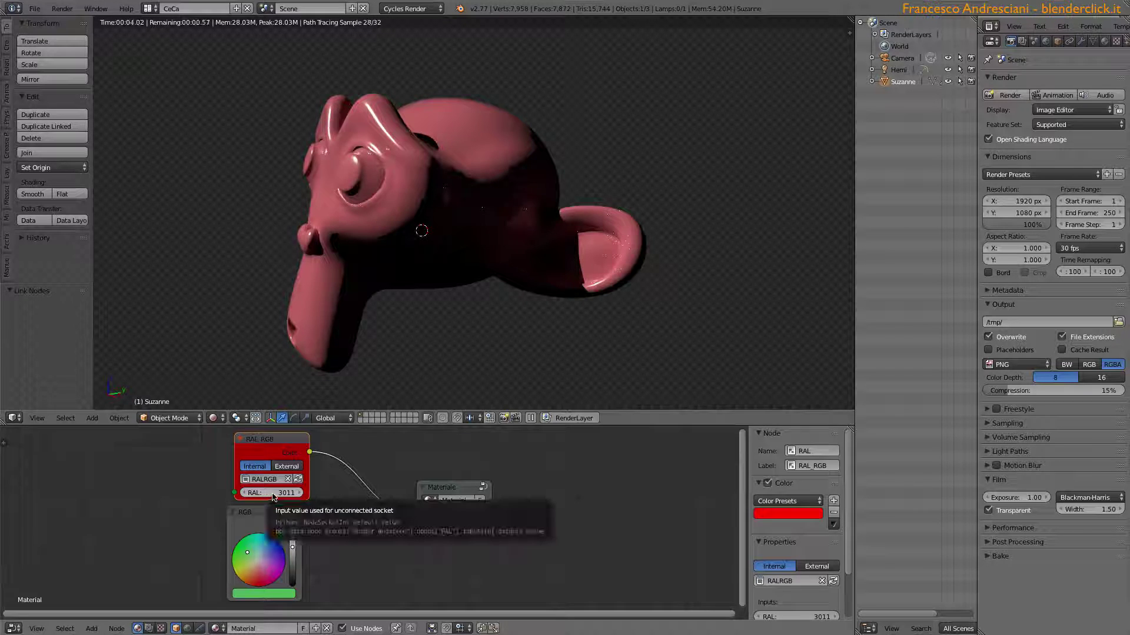
- Set the RAL code to 1002 for a cream monkey and move the RGB node aside
key(BackSpace)
drag(262, 516, 127, 463)
drag(265, 440, 315, 486)
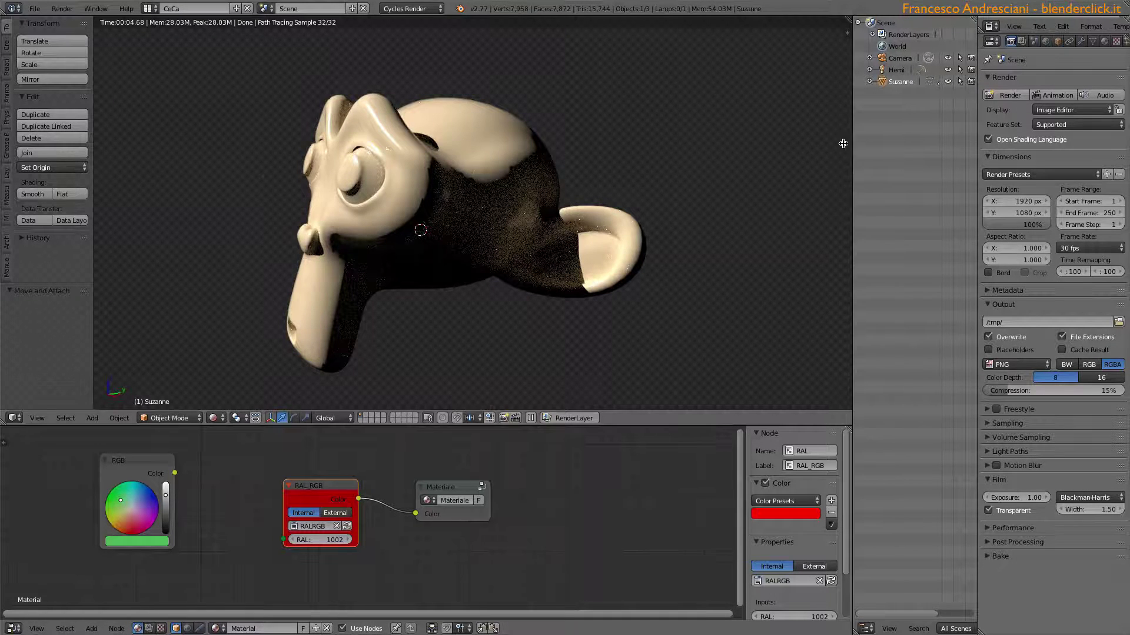
- Resize the areas to show the RALRGB shader script beside the render
drag(849, 147, 669, 147)
drag(977, 177, 796, 177)
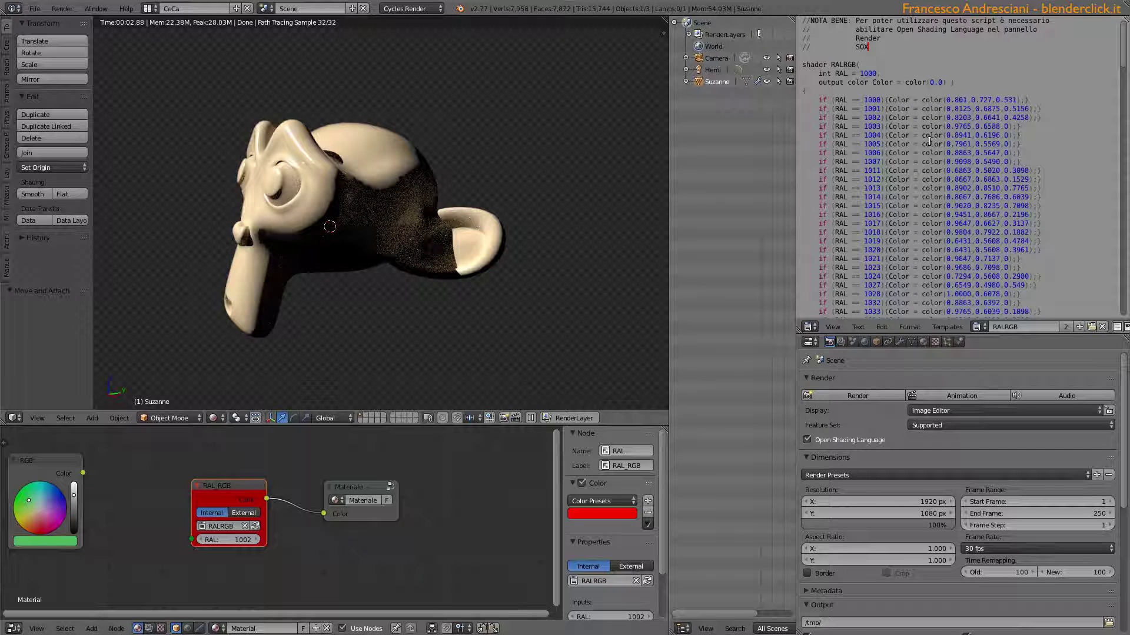
click(451, 116)
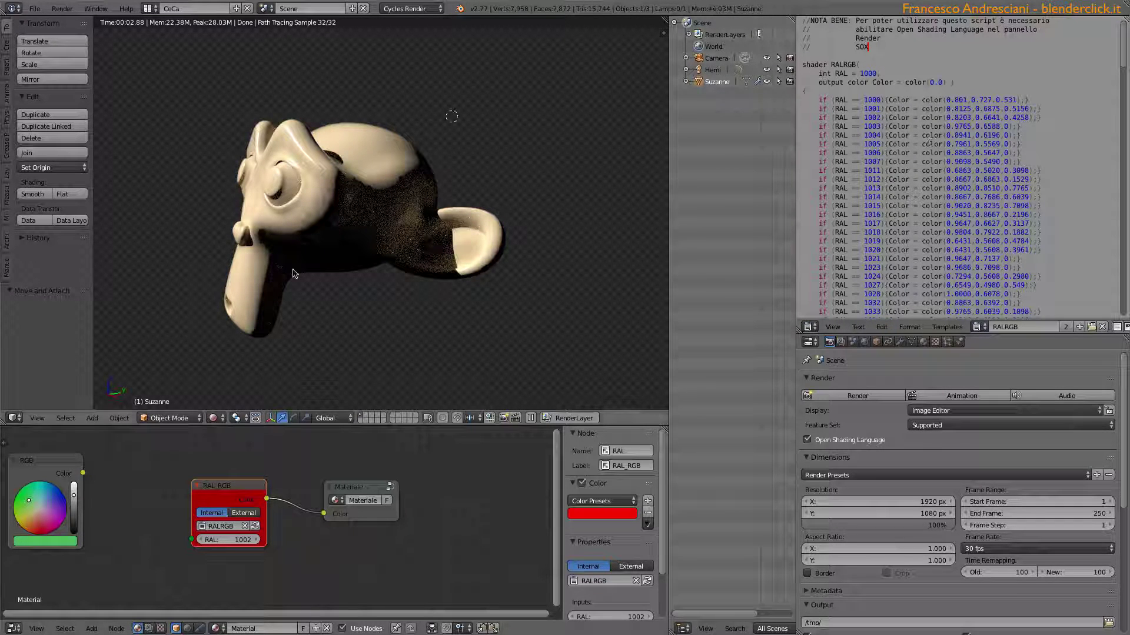
key(ctrl+Up)
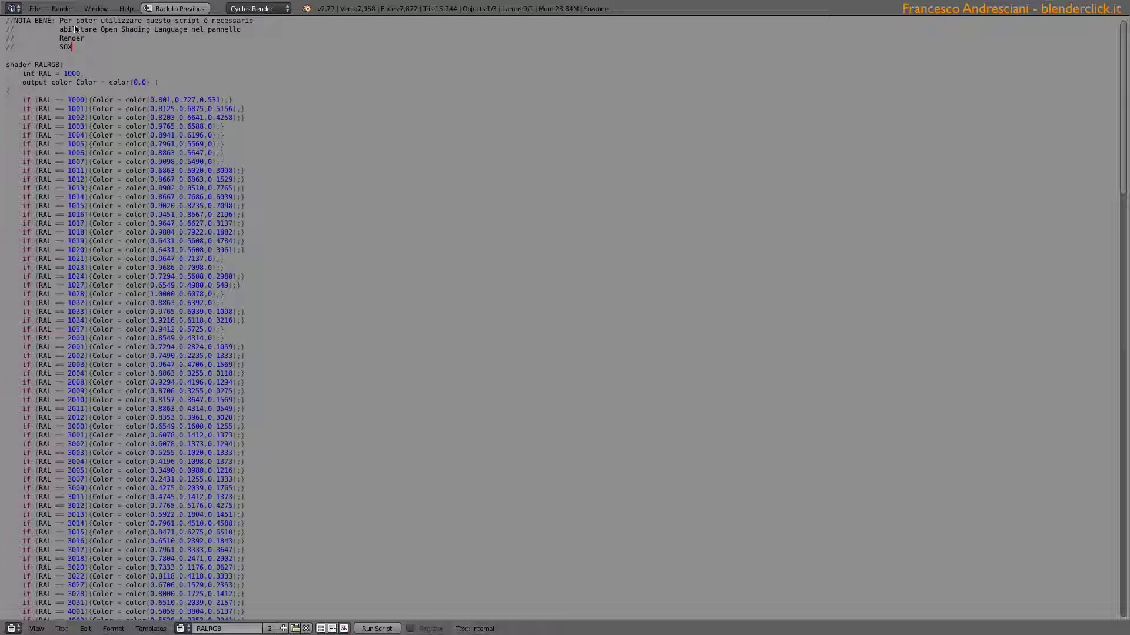
drag(41, 45, 7, 21)
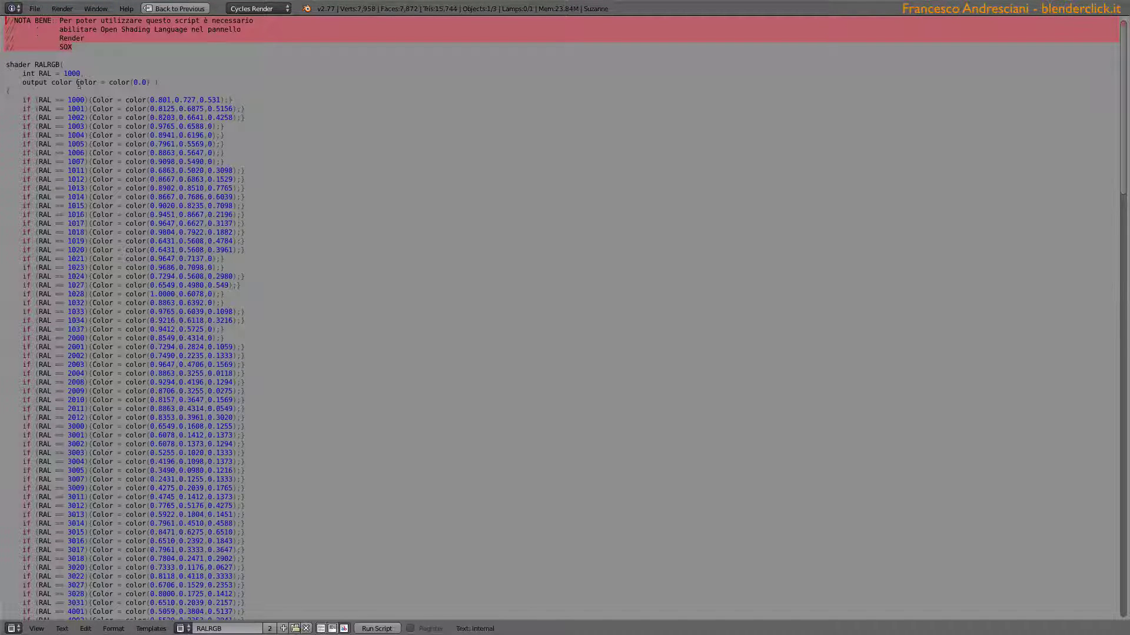
click(8, 65)
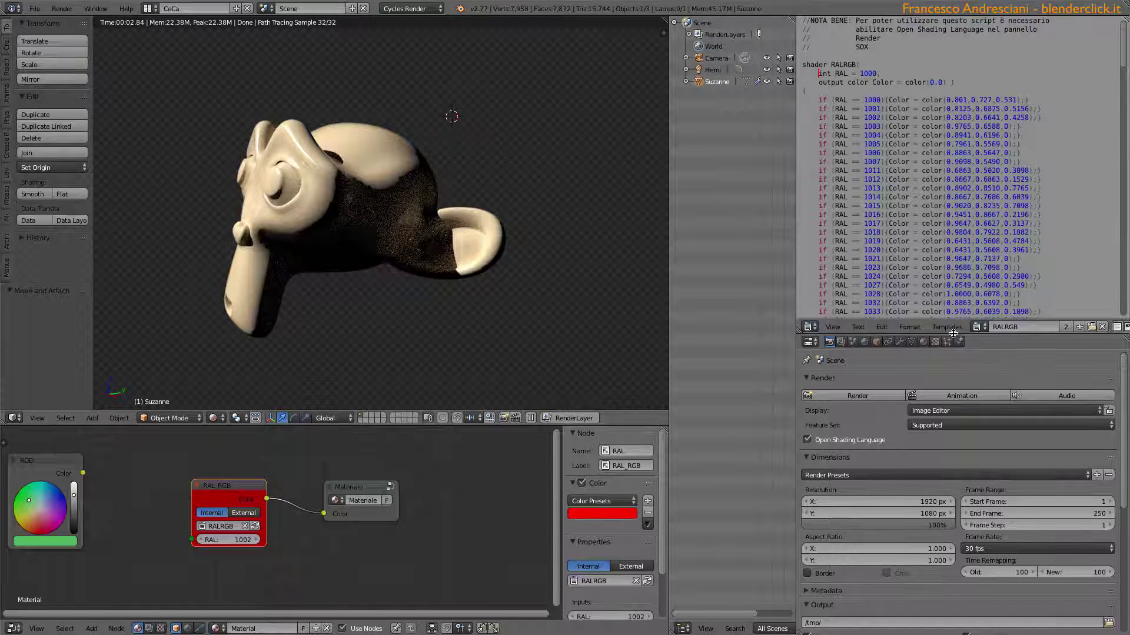
- Collapse the RALRGB script area and widen the rendered preview and node tree
drag(954, 335, 954, 32)
drag(671, 236, 909, 236)
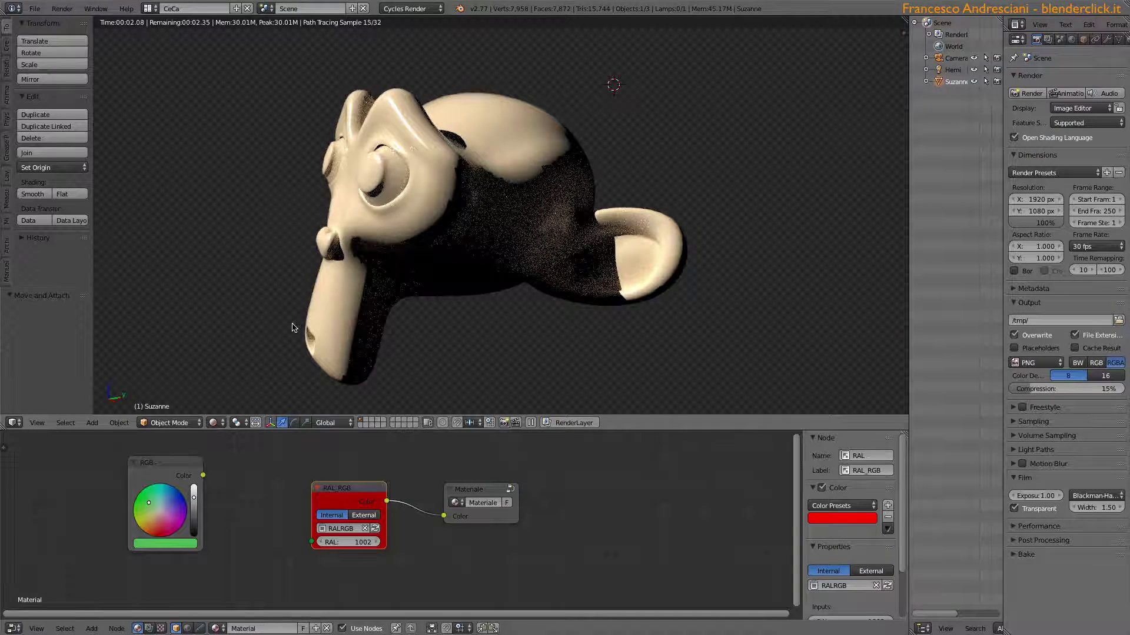